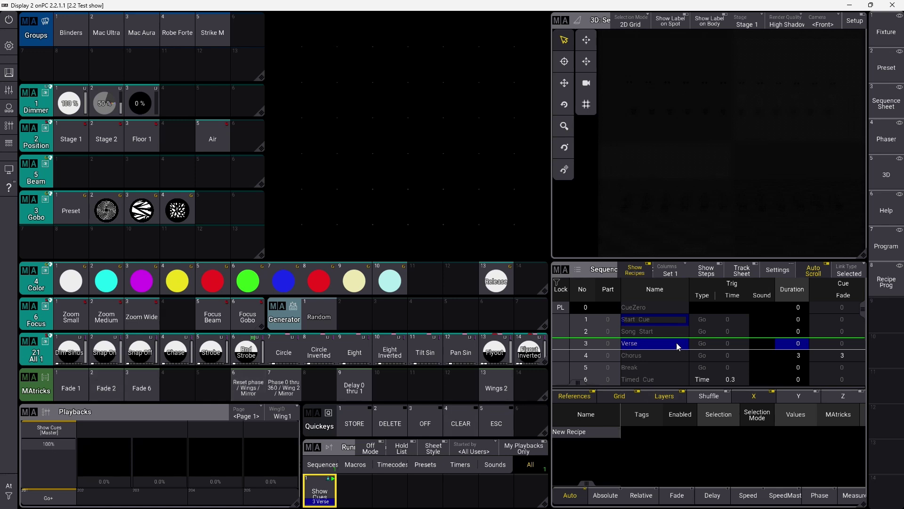
Step: Select the Start Cue, add a Tools > Recipe Editor window and turn on Edit Recipe
left_click(645, 322)
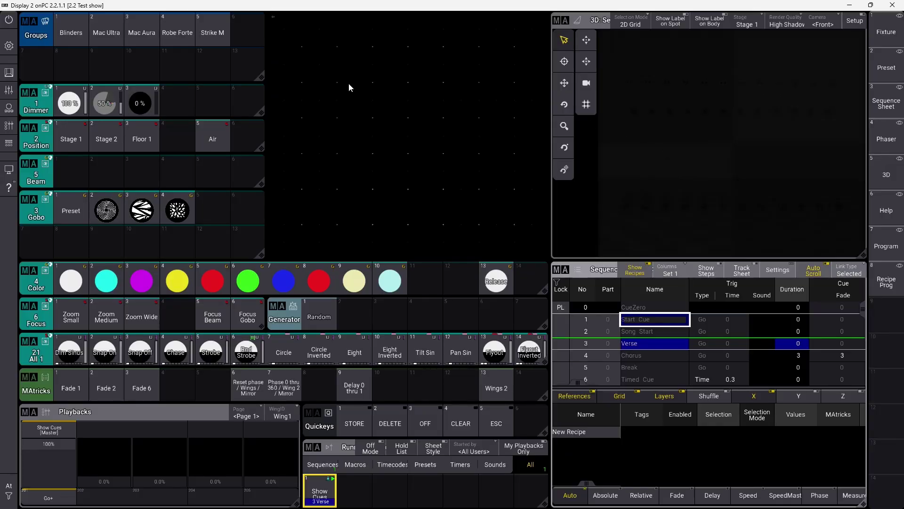
left_click(348, 87)
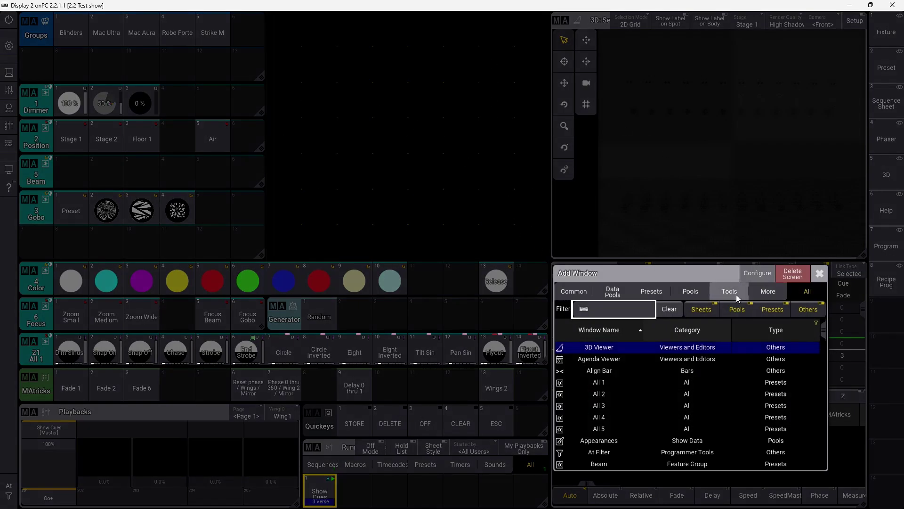
left_click(736, 293)
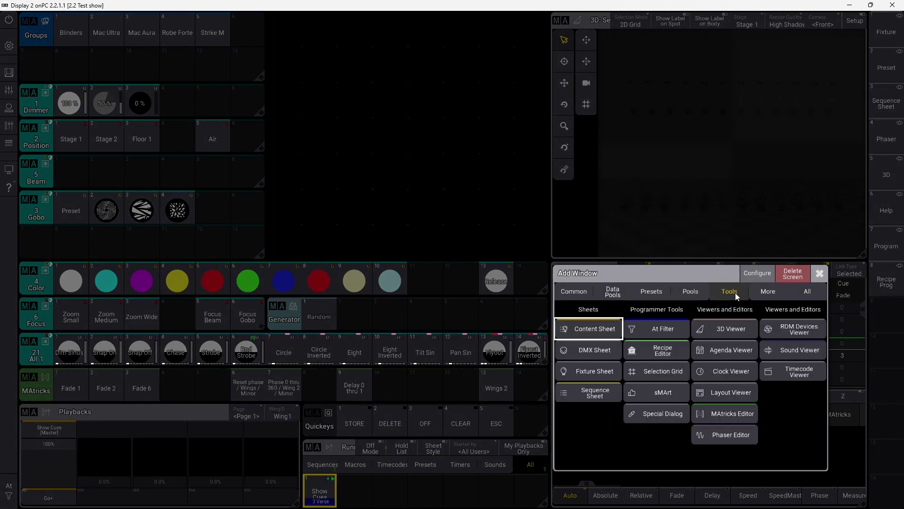
left_click(674, 348)
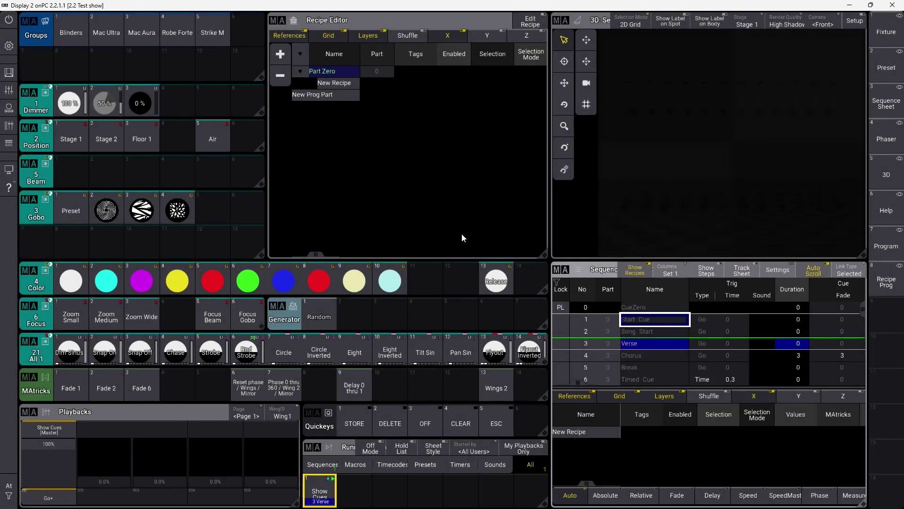
left_click(431, 18)
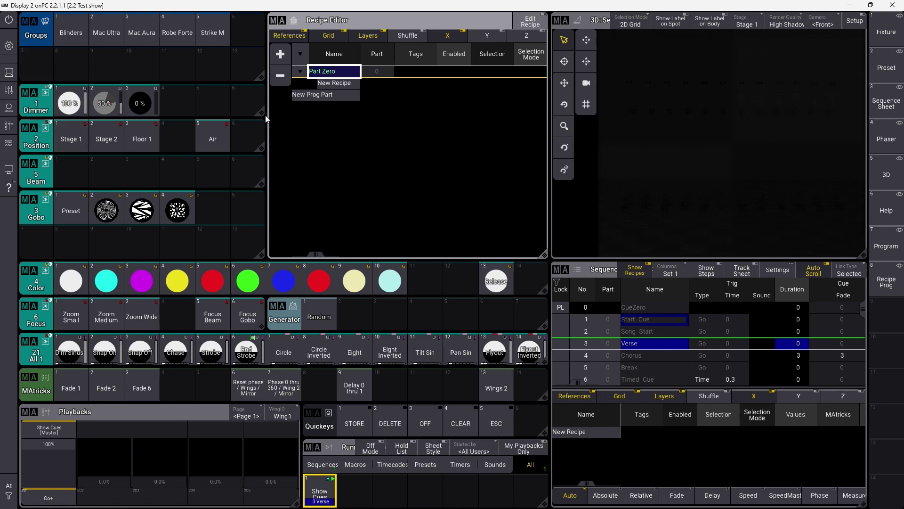
left_click(531, 23)
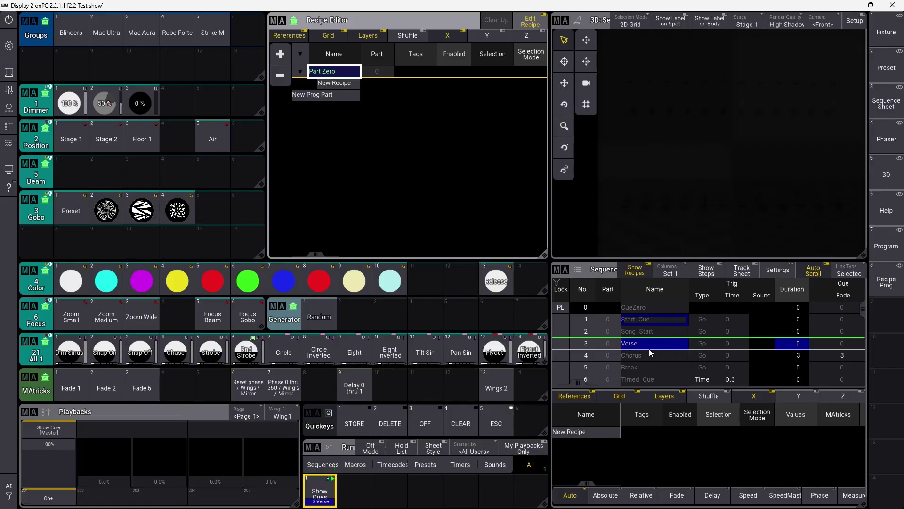
Step: Back on cue 1, select Mac Aura, add a 100% dimmer recipe and resize the recipe columns
left_click(49, 498)
left_click(49, 498)
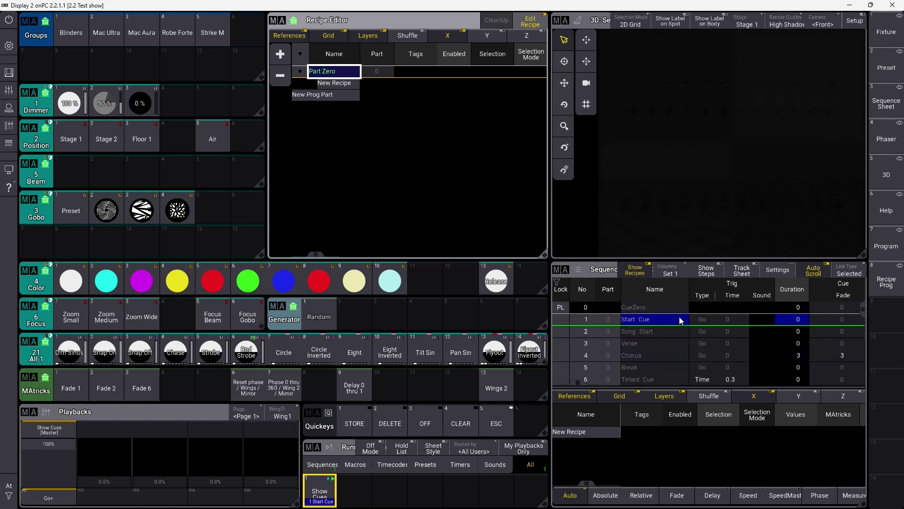
left_click(145, 26)
left_click(69, 104)
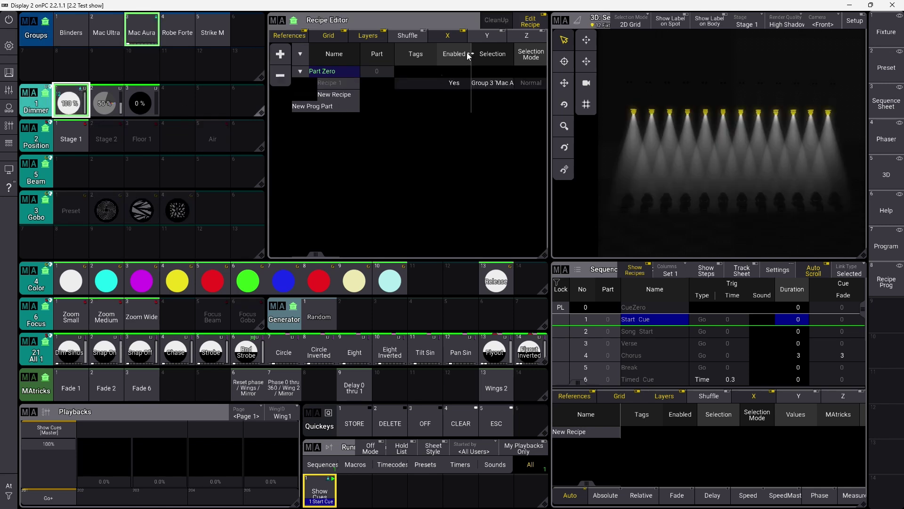
mouse_move(317, 257)
left_mouse_down()
mouse_move(397, 257)
mouse_move(311, 249)
left_mouse_up()
left_click_drag(360, 55, 413, 58)
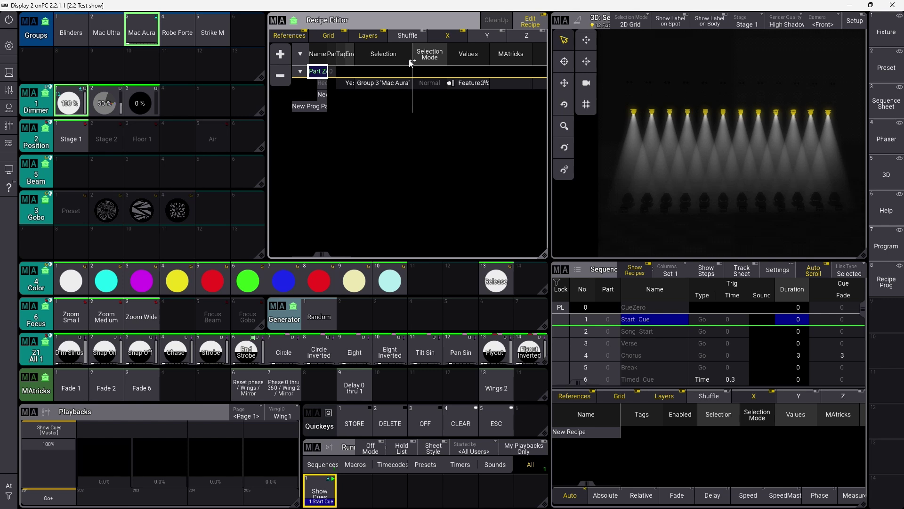
left_click_drag(490, 56, 541, 58)
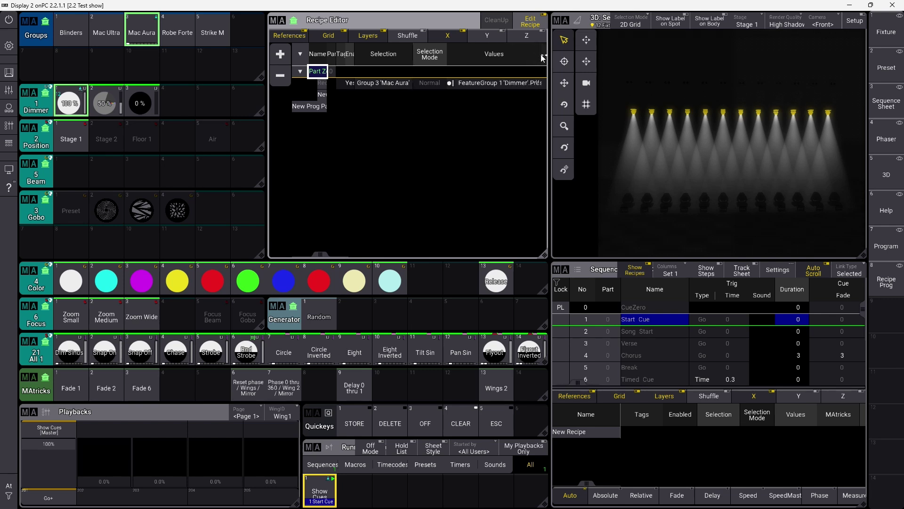
left_click(513, 82)
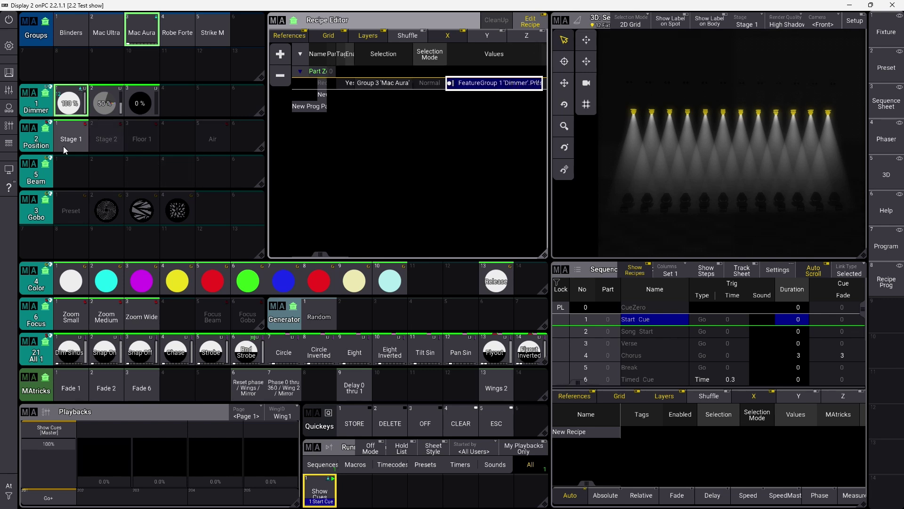
Step: Add Stage 1 position and blue colour, then store the Mac Aura recipes into cue 1 Start Cue
left_click(81, 136)
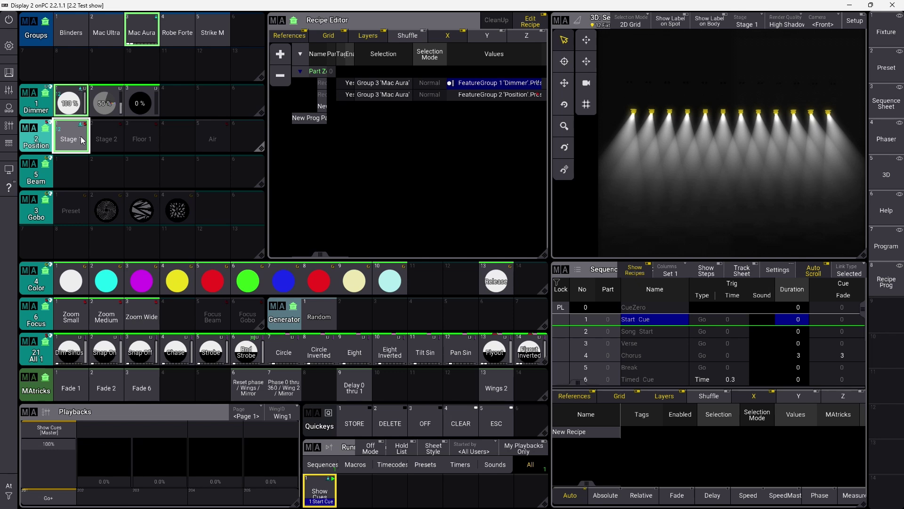
left_click(283, 282)
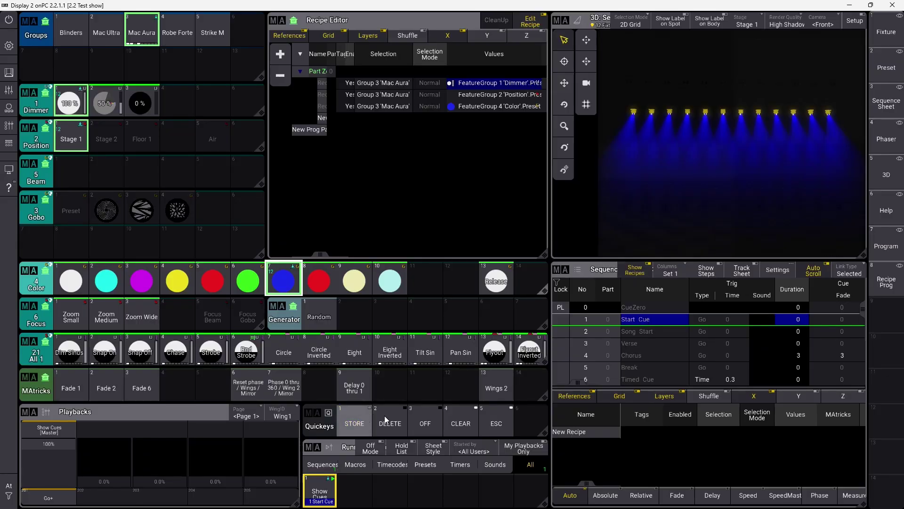
left_click(670, 319)
left_click(414, 317)
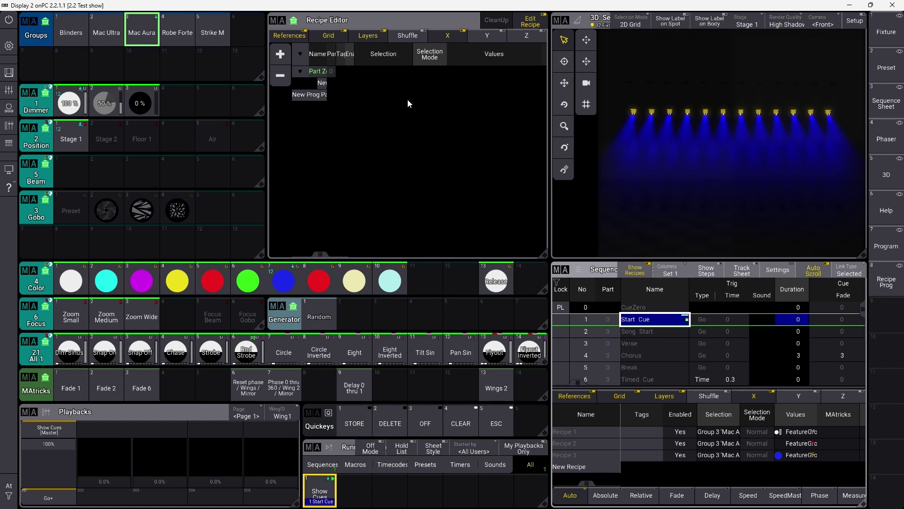
Step: Store Mac Ultra gobo 3 and Stage 2 recipes into Start Cue, then Go+ to Song Start
left_click(105, 34)
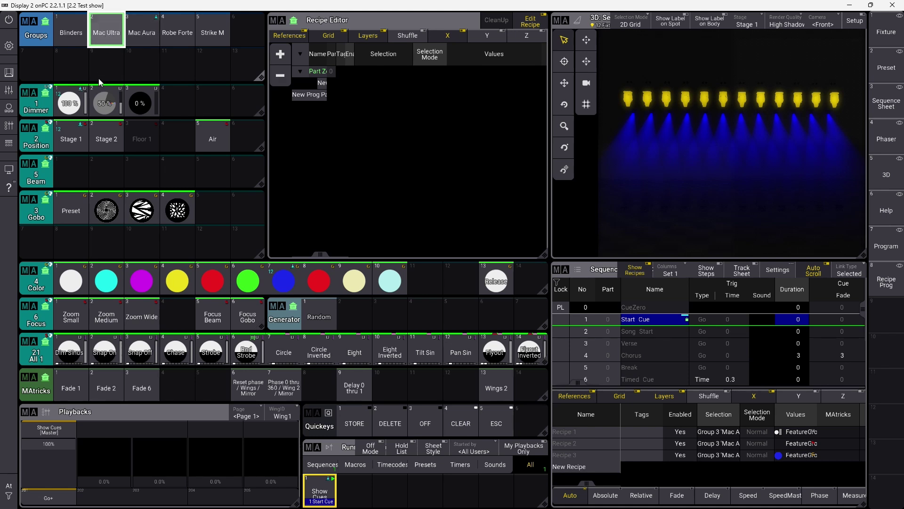
left_click(141, 210)
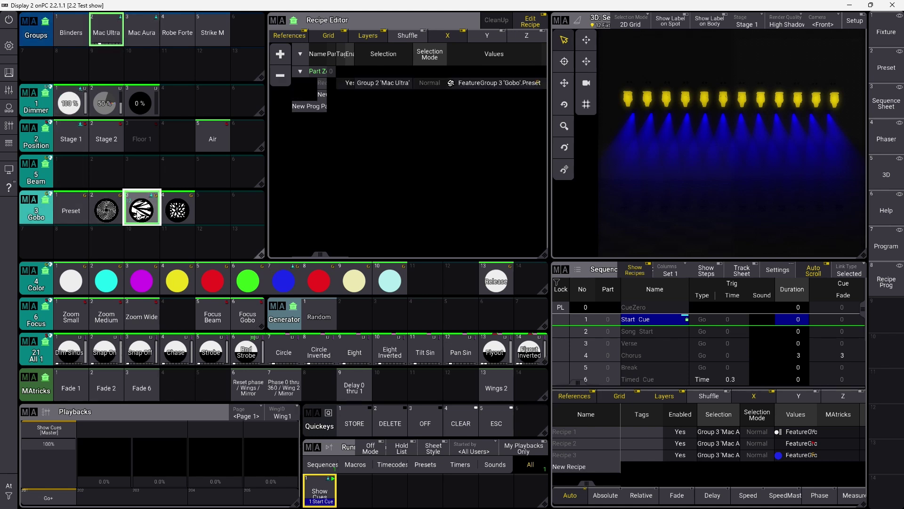
left_click(107, 142)
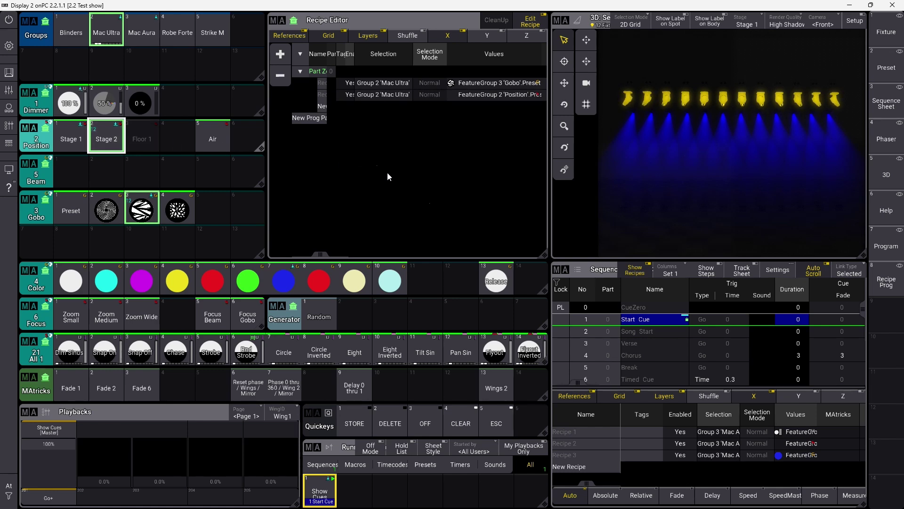
left_click(354, 422)
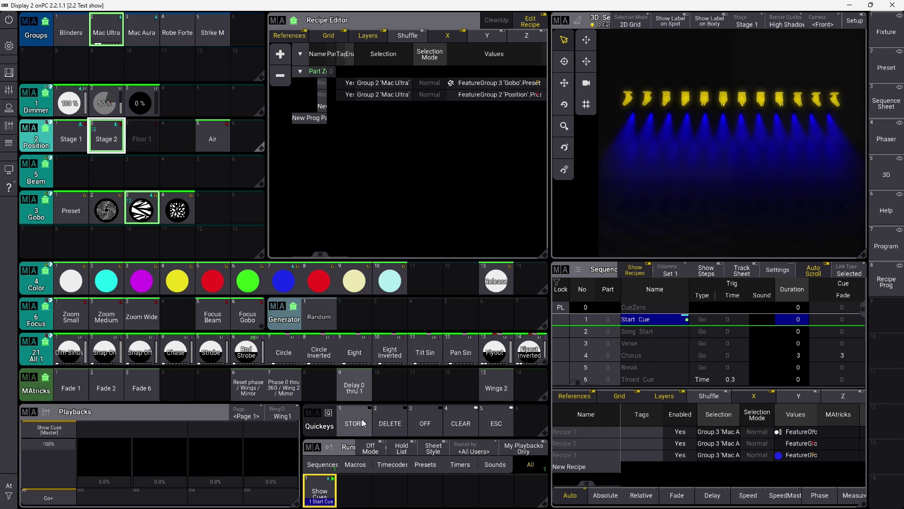
left_click(637, 323)
left_click(378, 324)
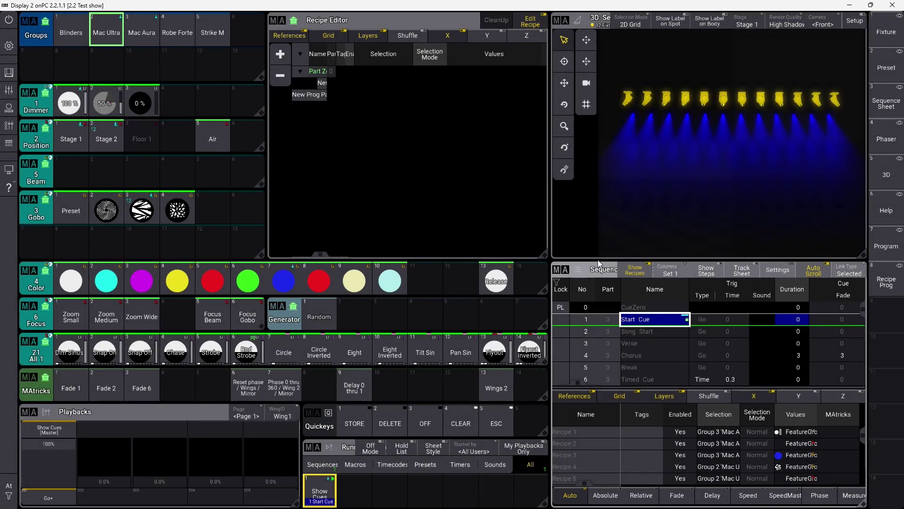
left_click(49, 498)
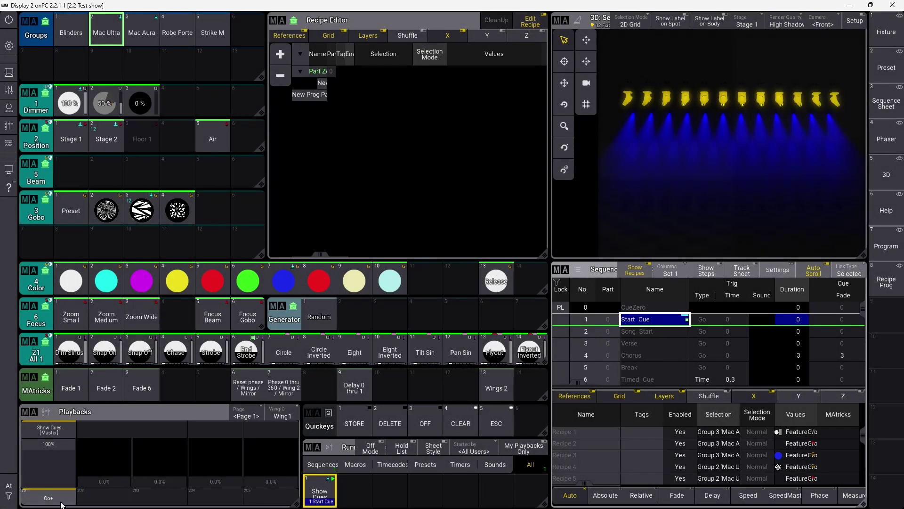
Step: Merge a 100% dimmer recipe into cue 2 Song Start
left_click(116, 19)
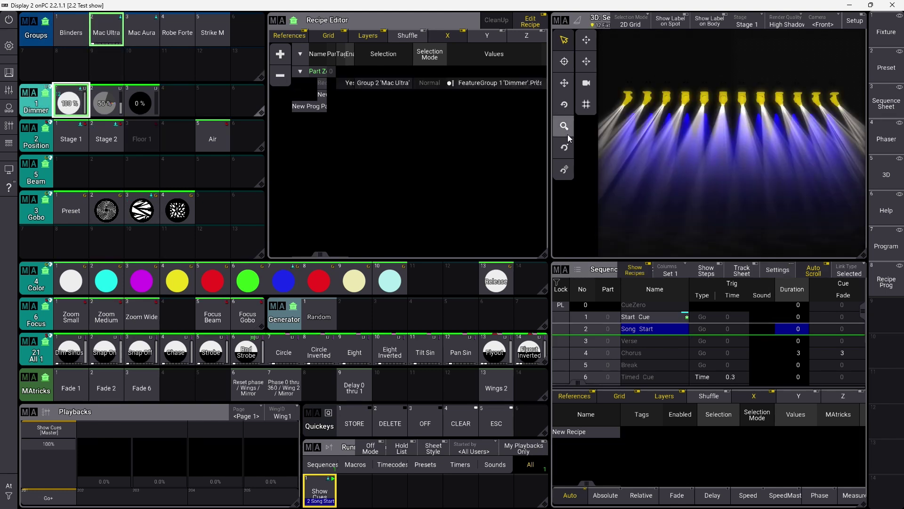
left_click(366, 420)
left_click(636, 330)
left_click(416, 329)
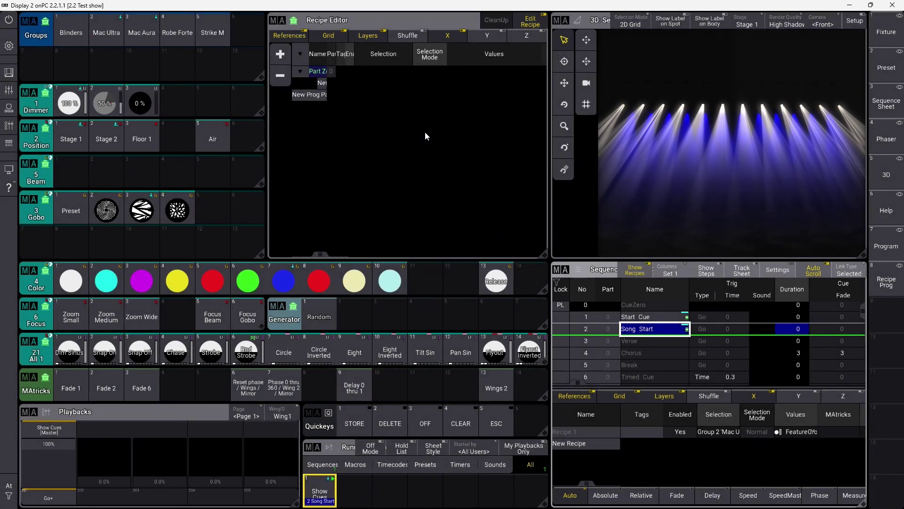
Step: Add Mac Ultra positions Stage 1, Air and Stage 2, widening the Values column to show names
left_click(111, 34)
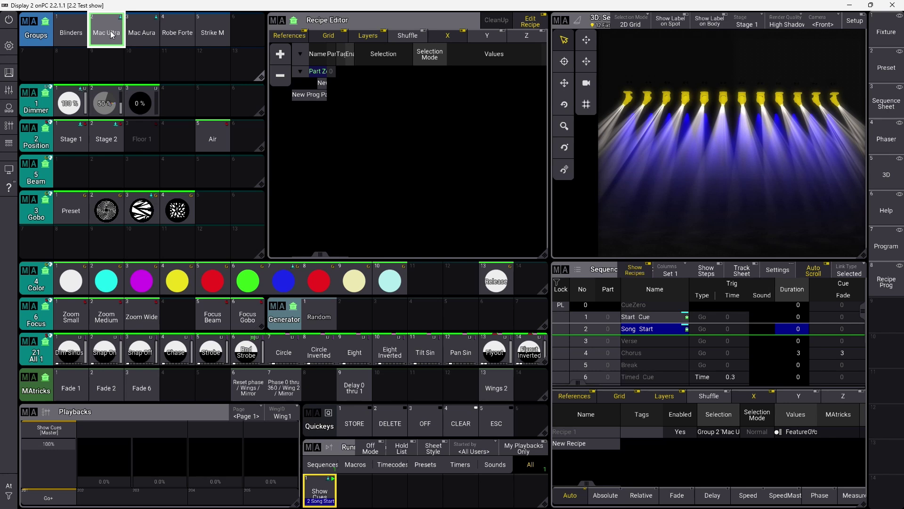
left_click(78, 143)
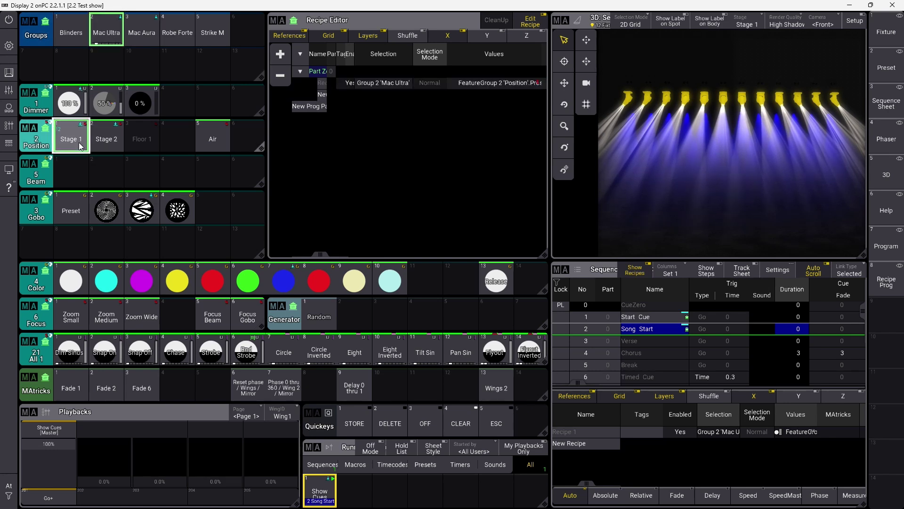
left_click(211, 134)
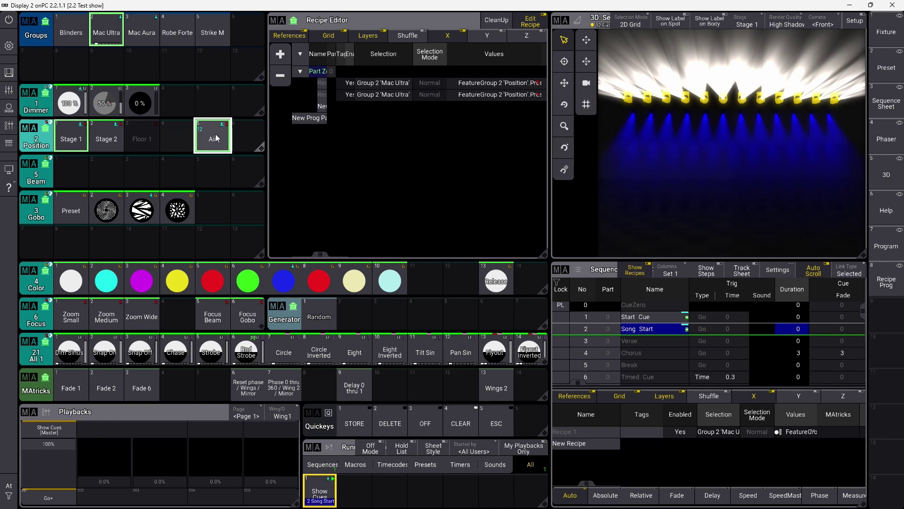
left_click(110, 134)
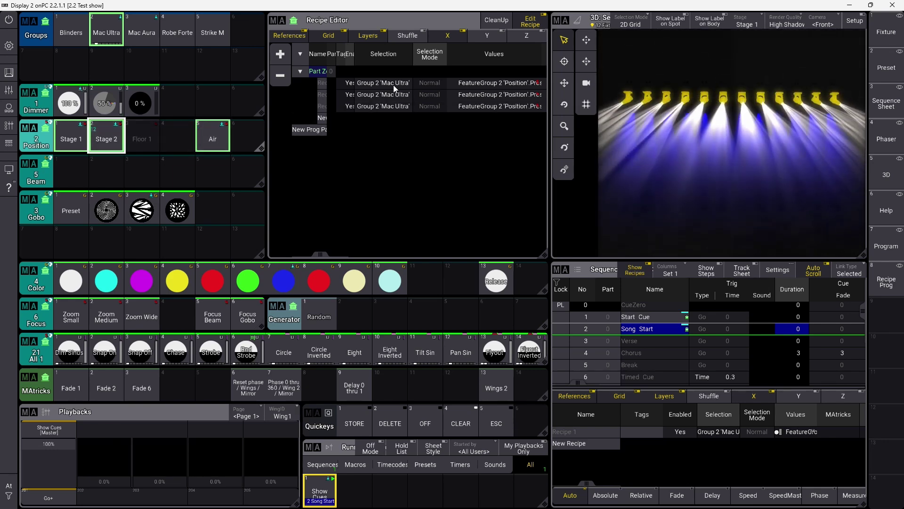
left_click_drag(323, 253, 347, 252)
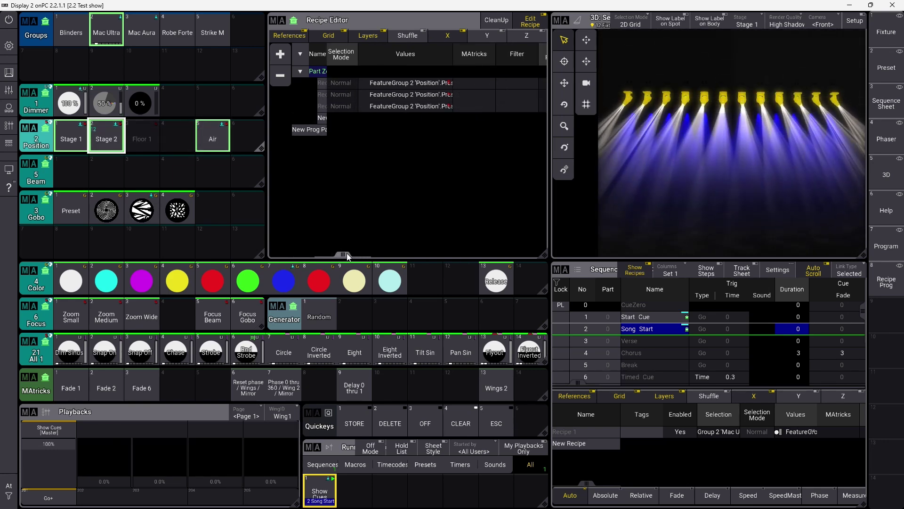
left_click(468, 67)
left_click_drag(468, 66, 509, 68)
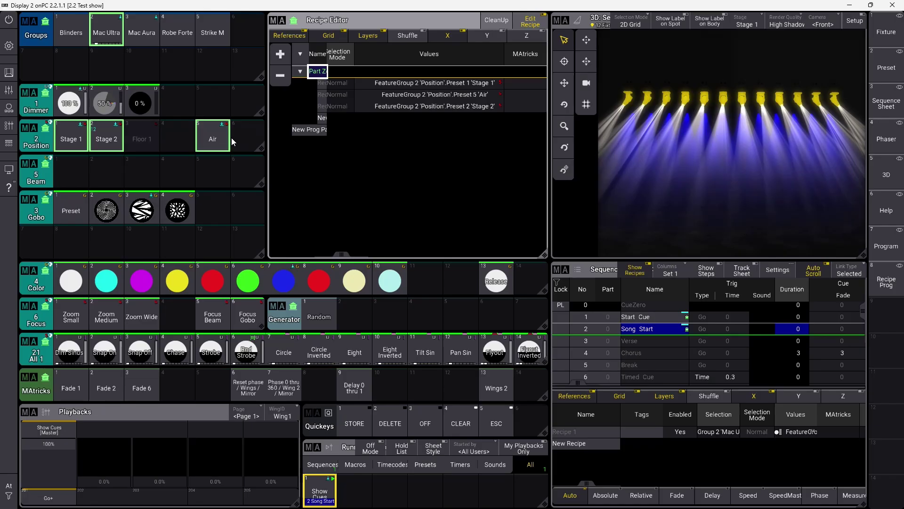
Step: Deselect the Air and Stage 1 presets so the recipe holds only Position Preset 2 'Stage 2'
left_click(216, 140)
left_click(77, 145)
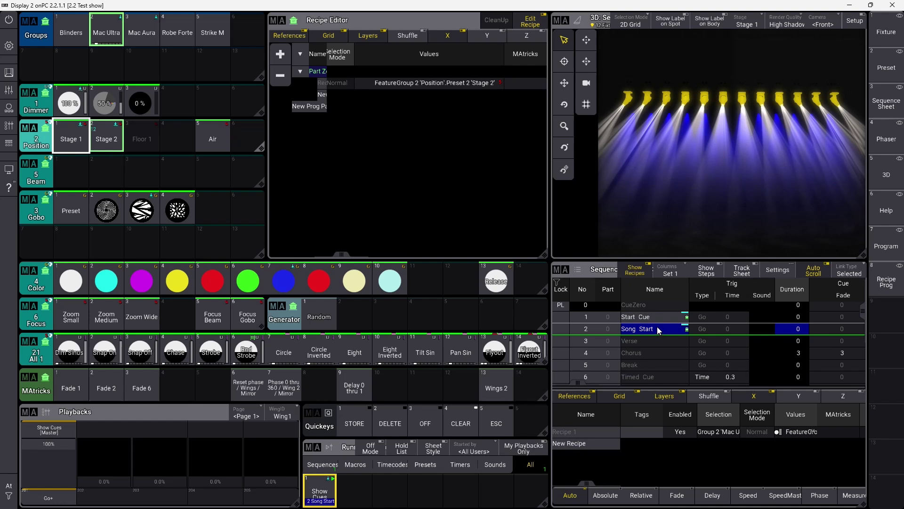
Step: On cue 3 Verse, replace Stage 2 with the Air position and merge the recipe into Verse
left_click(52, 494)
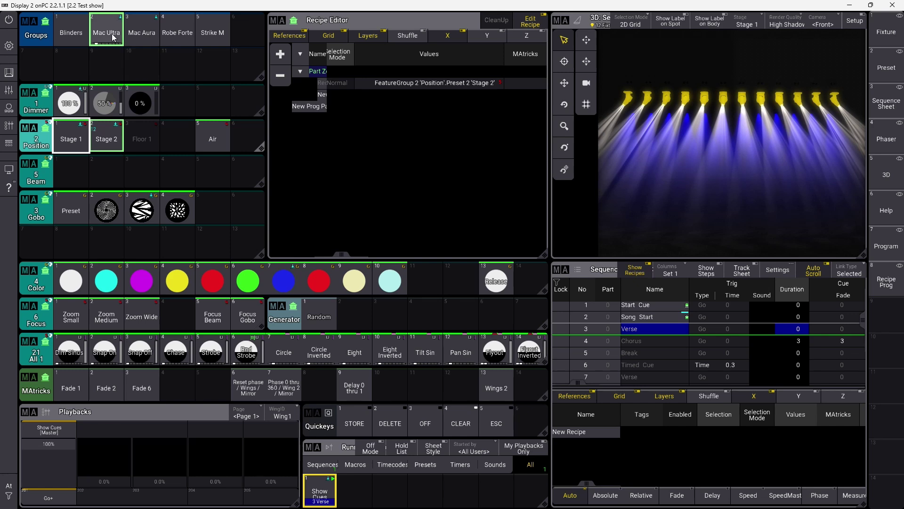
left_click(212, 136)
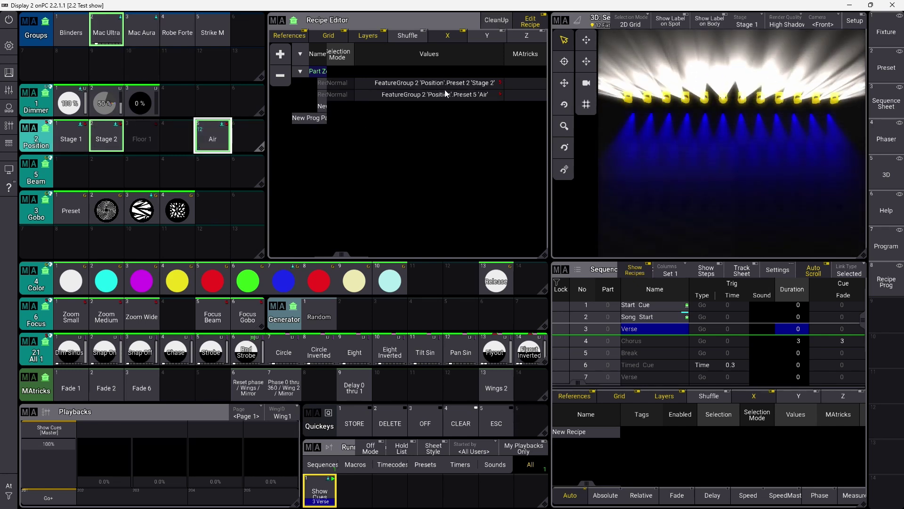
left_click(110, 147)
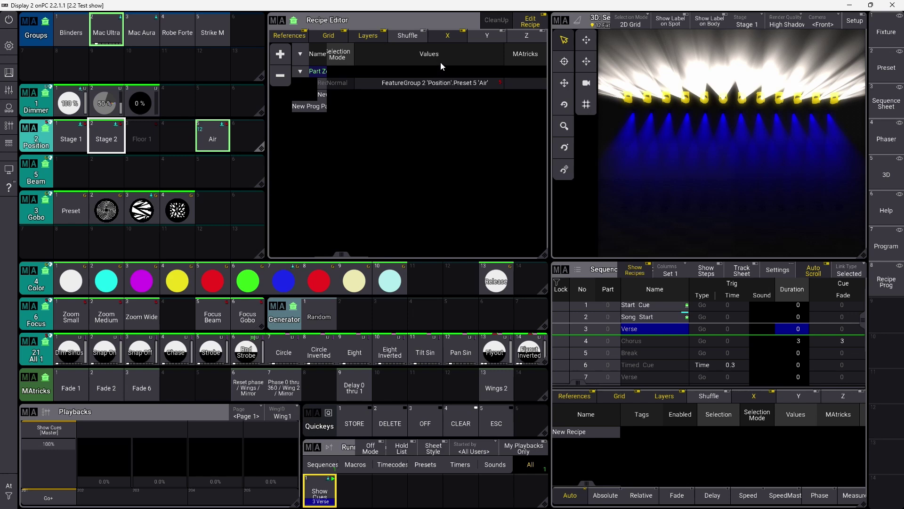
left_click(359, 414)
left_click(635, 329)
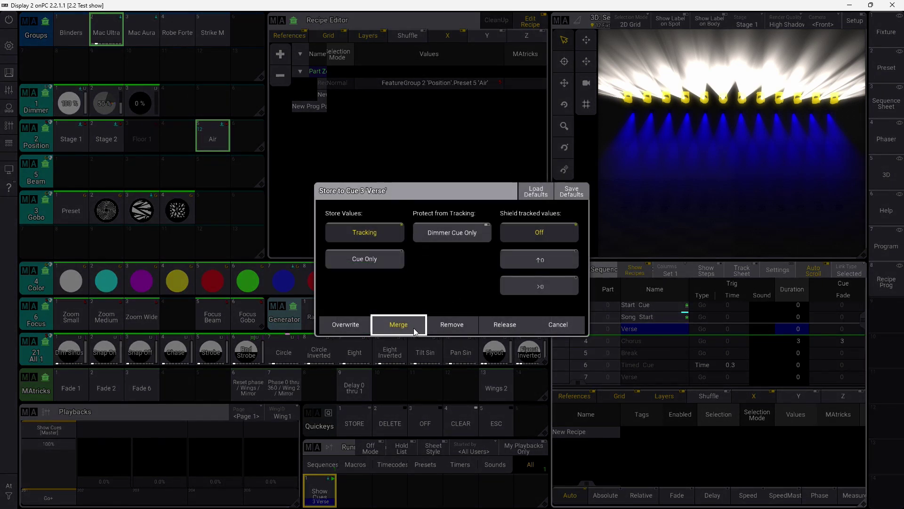
left_click(398, 324)
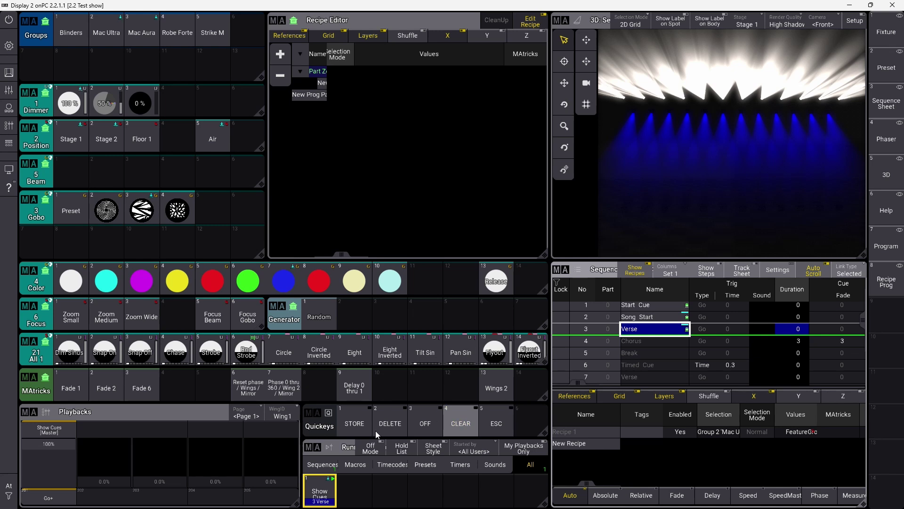
left_click(61, 498)
left_click(64, 500)
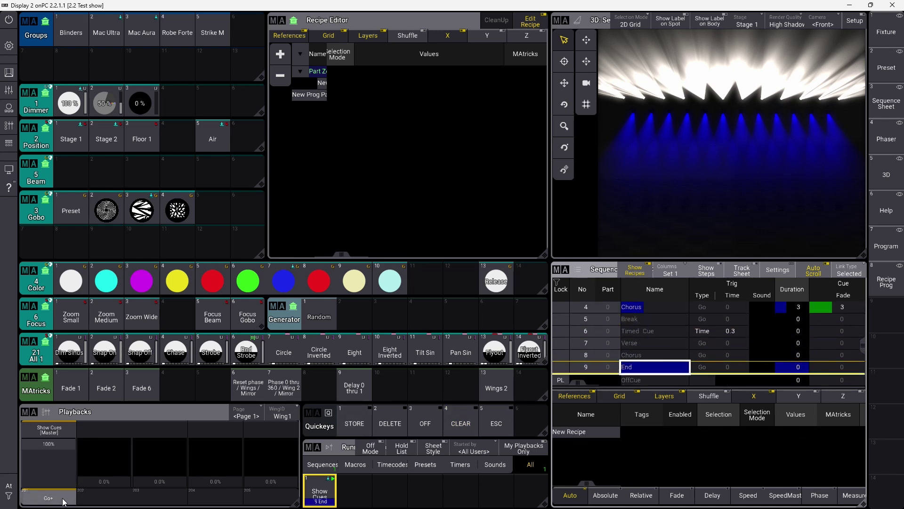
left_click(63, 499)
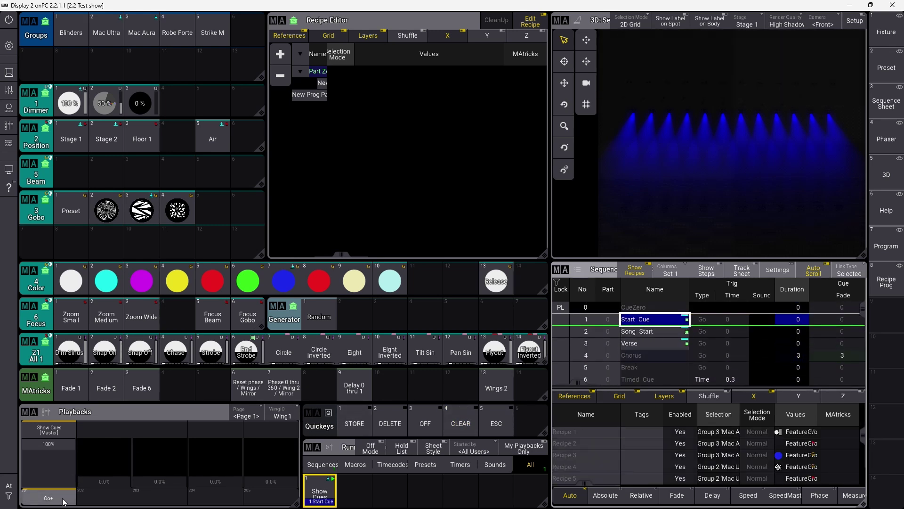
left_click(47, 497)
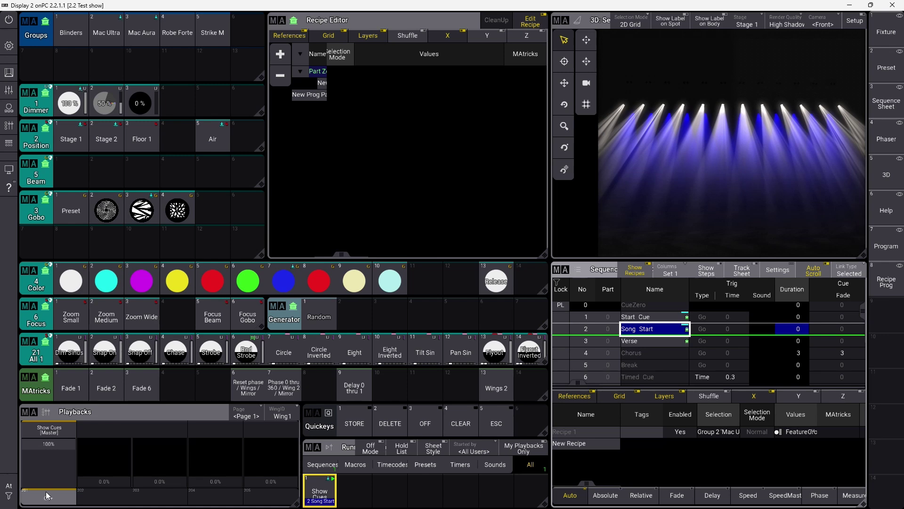
left_click(48, 495)
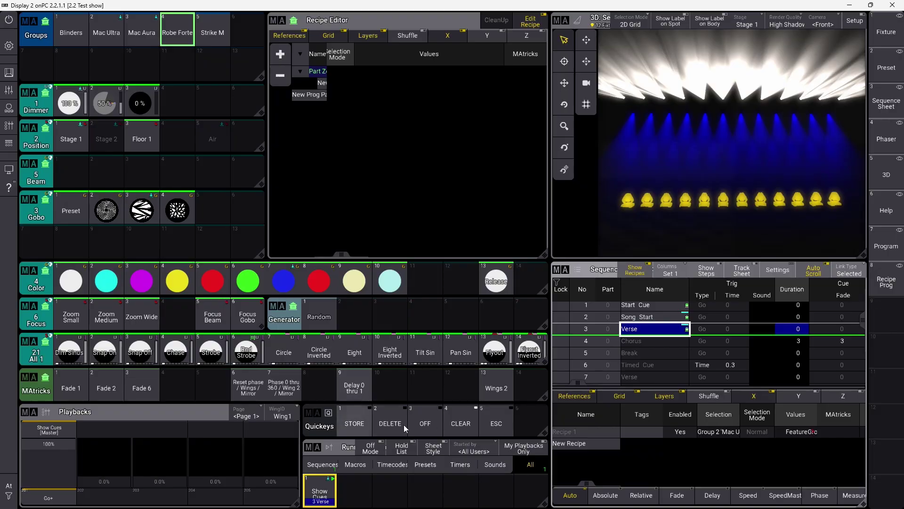
left_click(471, 419)
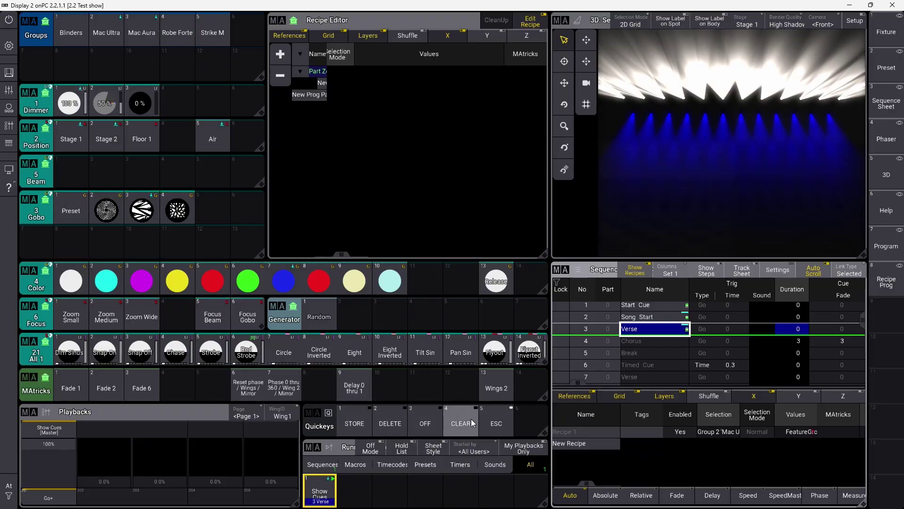
Step: Merge Robe Forte Floor 1 and gobo 3 recipes into cue 3 Verse, then Go+ to Chorus
left_click(179, 30)
left_click(144, 141)
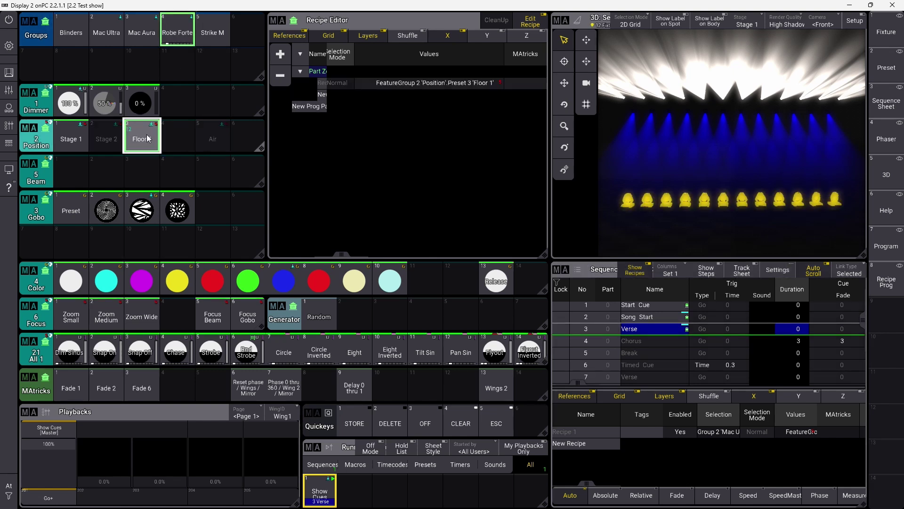
left_click(147, 216)
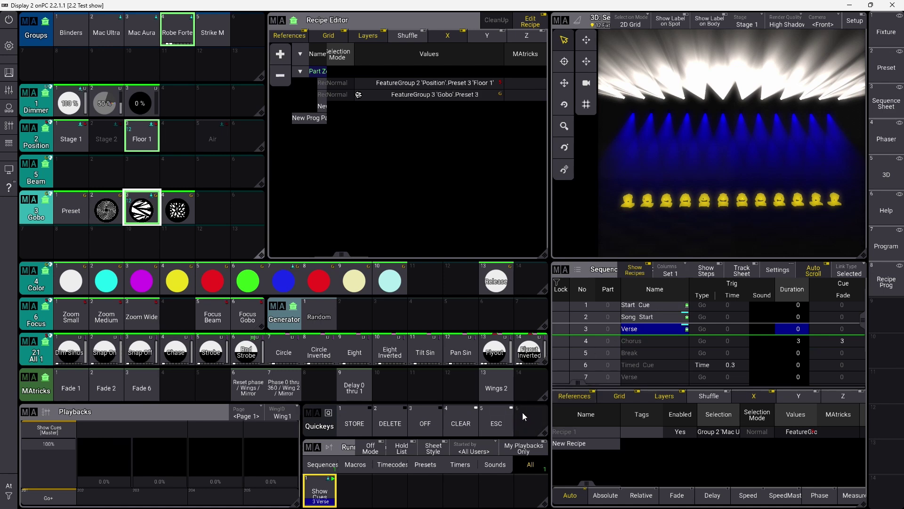
left_click(657, 329)
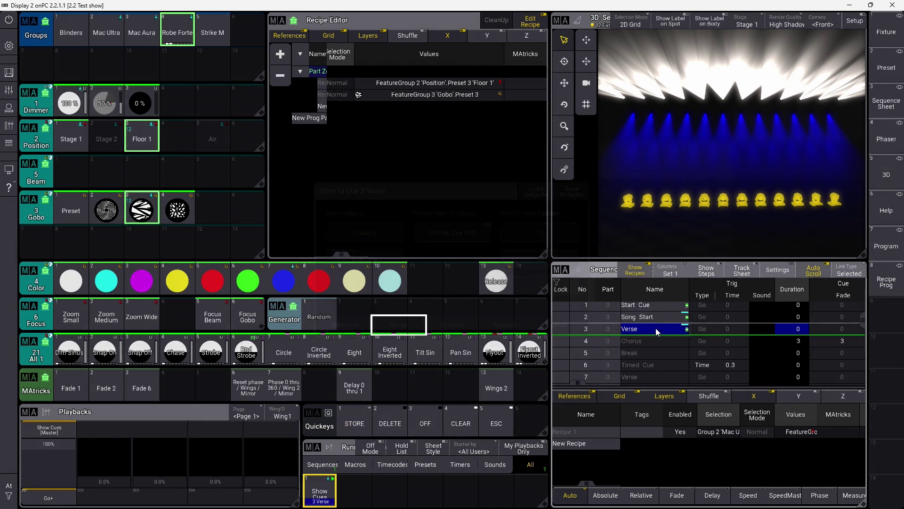
left_click(412, 379)
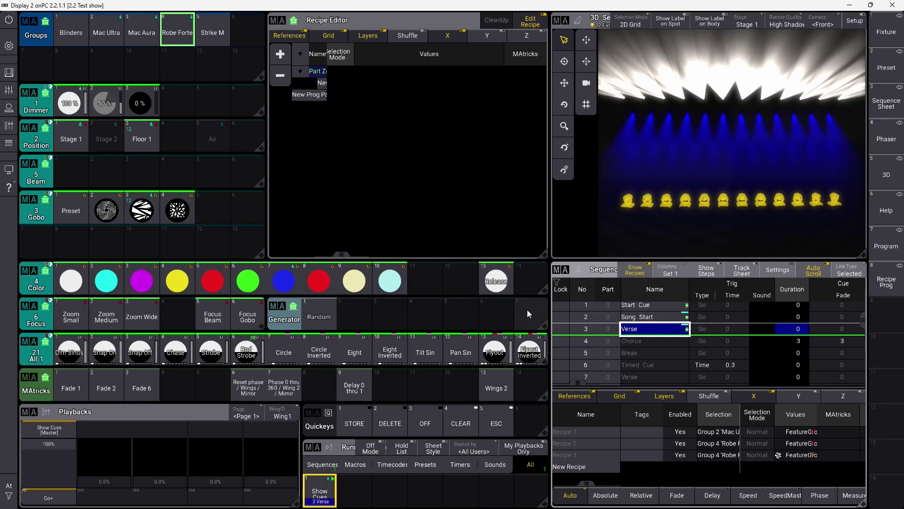
left_click(62, 492)
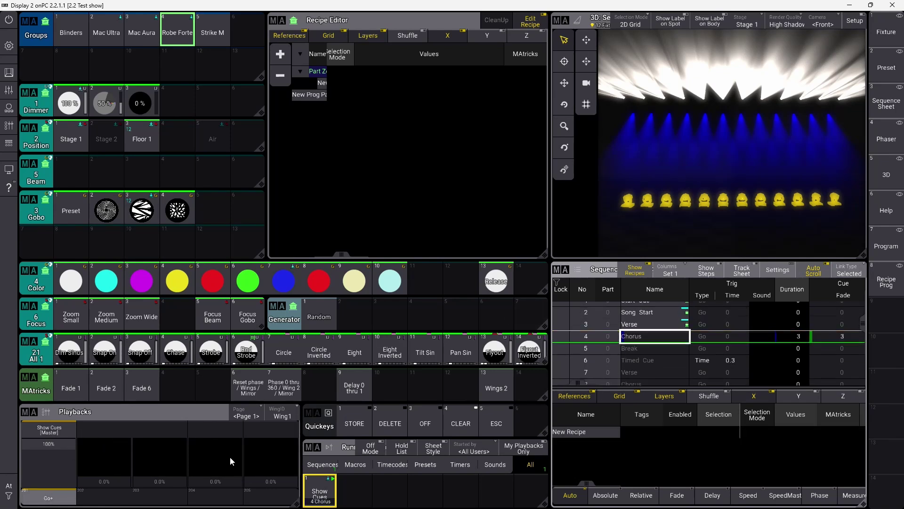
Step: Merge a Robe Forte 100% dimmer recipe into cue 4 Chorus, then Go+ back to Start Cue
left_click(473, 423)
left_click(178, 31)
left_click(68, 106)
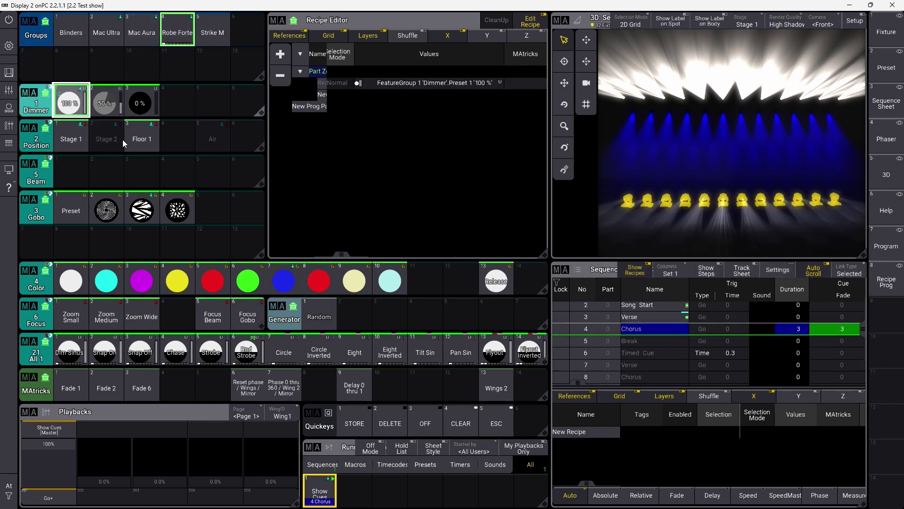
left_click(677, 324)
left_click(408, 321)
left_click(59, 499)
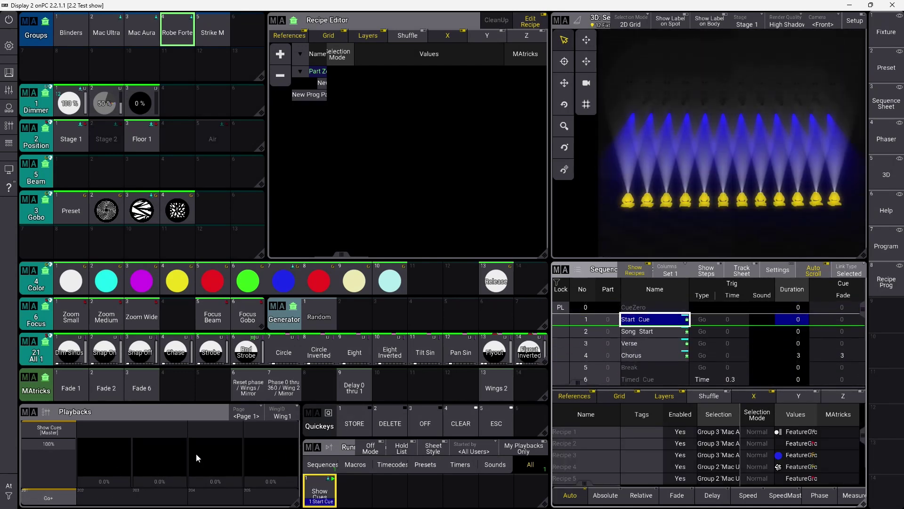
Step: Clear the selection and Go+ on Show Cues to reach cue 2 Song Start
left_click(460, 424)
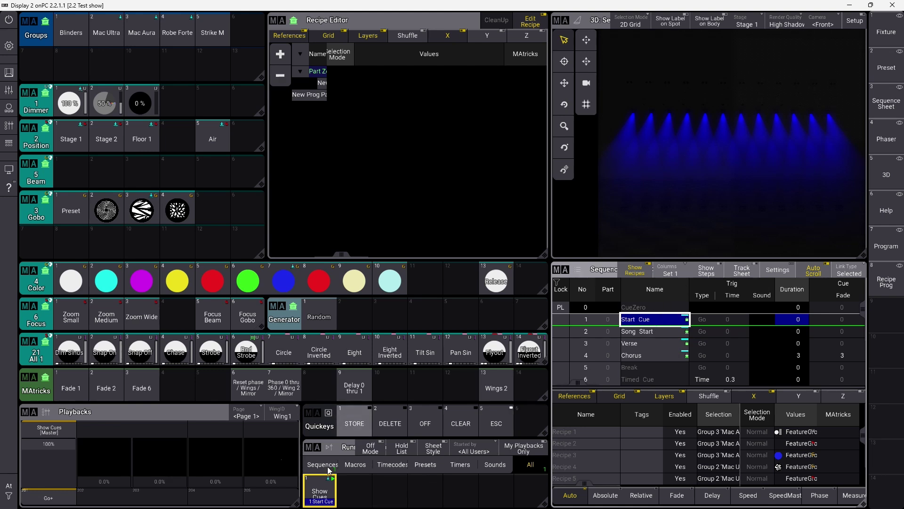
left_click(71, 498)
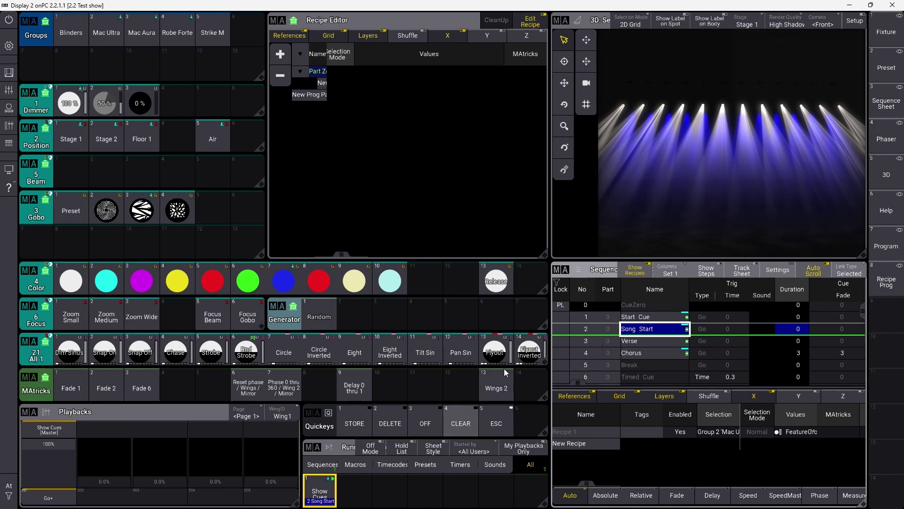